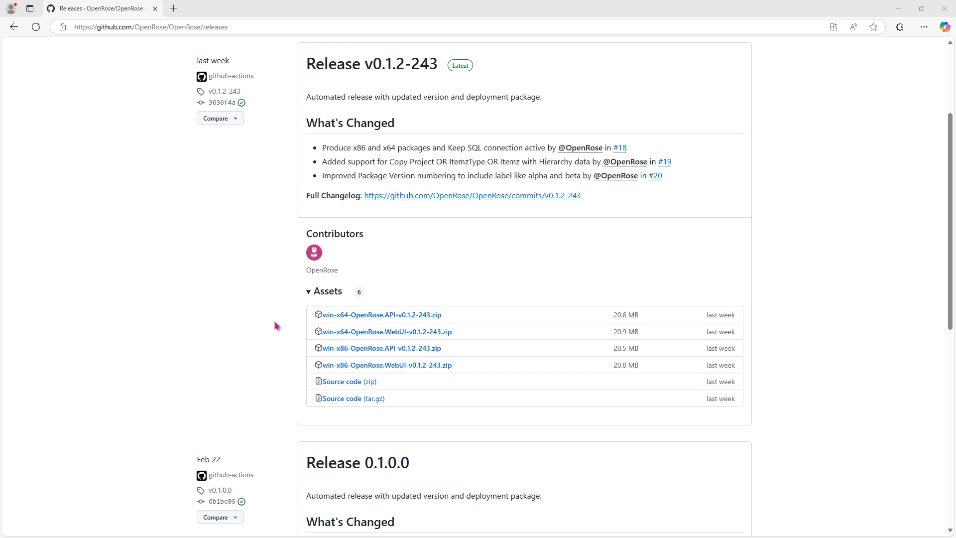
# Scroll the GitHub releases page and highlight the Release 0.1.0.0 heading.
pyautogui.scroll(-3, 276, 325)
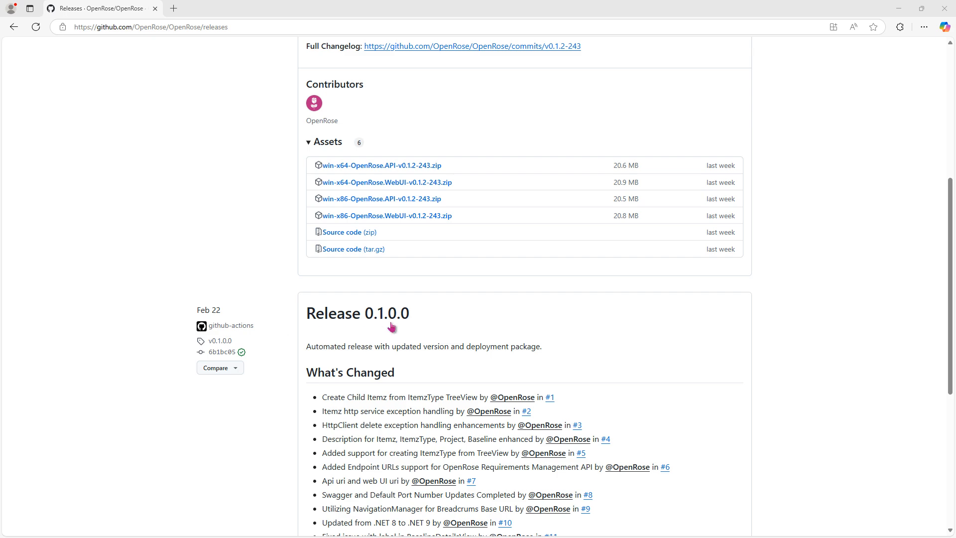
pyautogui.moveTo(441, 313); pyautogui.dragTo(281, 314)
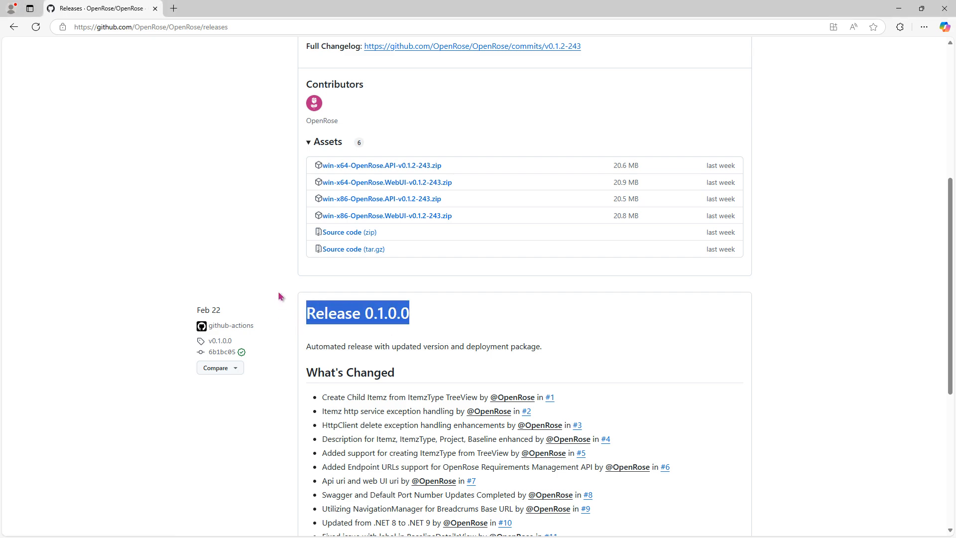
pyautogui.click(279, 295)
pyautogui.scroll(5, 278, 297)
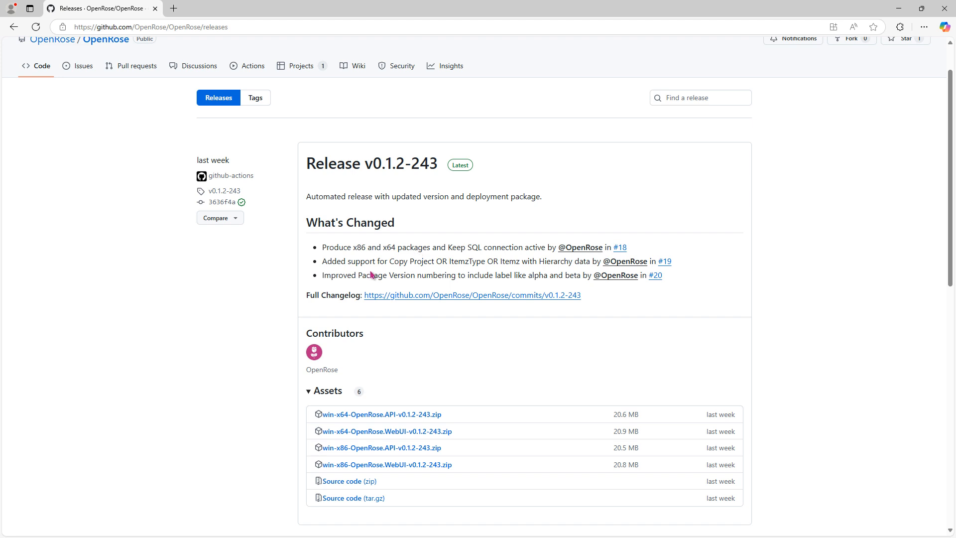
# Highlight the second v0.1.2-243 change note and its heading, then switch to the Paint installation diagram.
pyautogui.moveTo(323, 262); pyautogui.dragTo(592, 263)
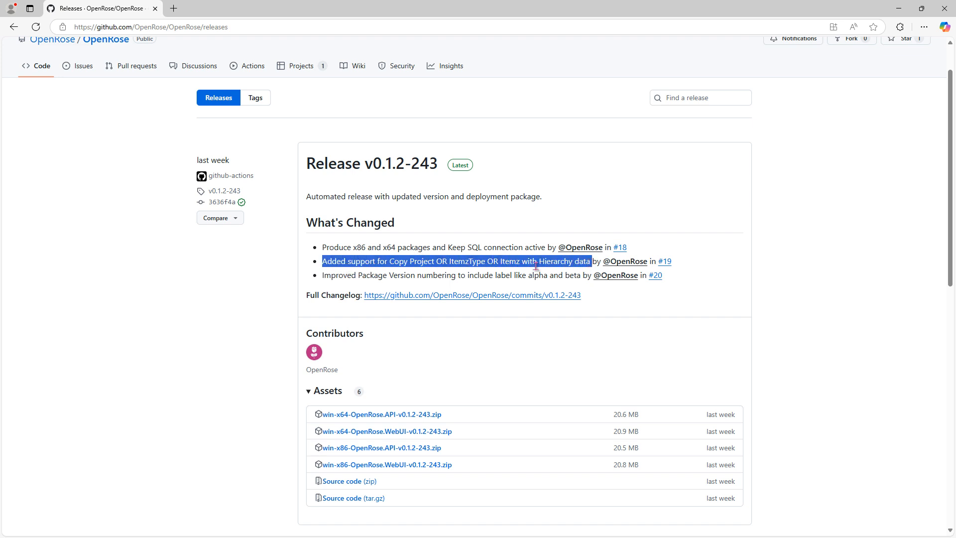
pyautogui.click(496, 275)
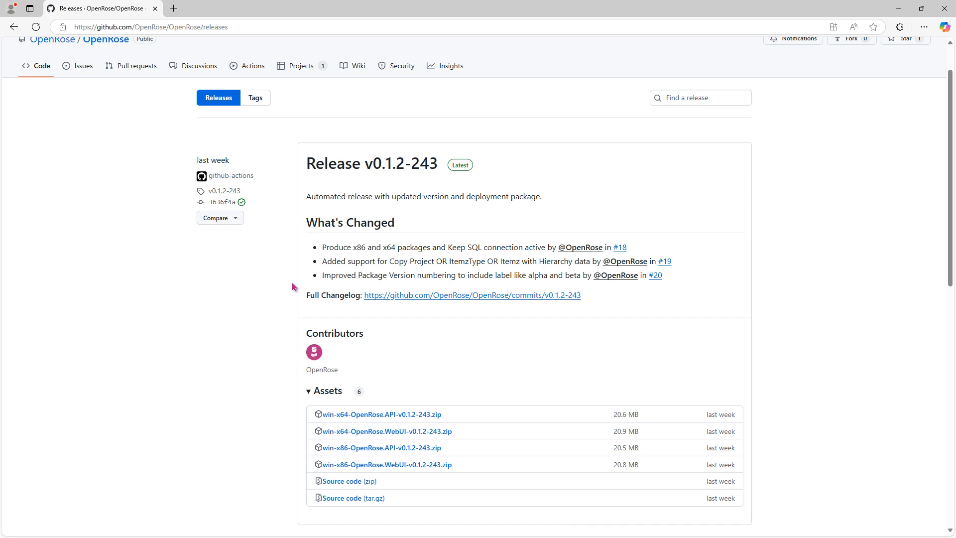
pyautogui.moveTo(304, 164); pyautogui.dragTo(442, 172)
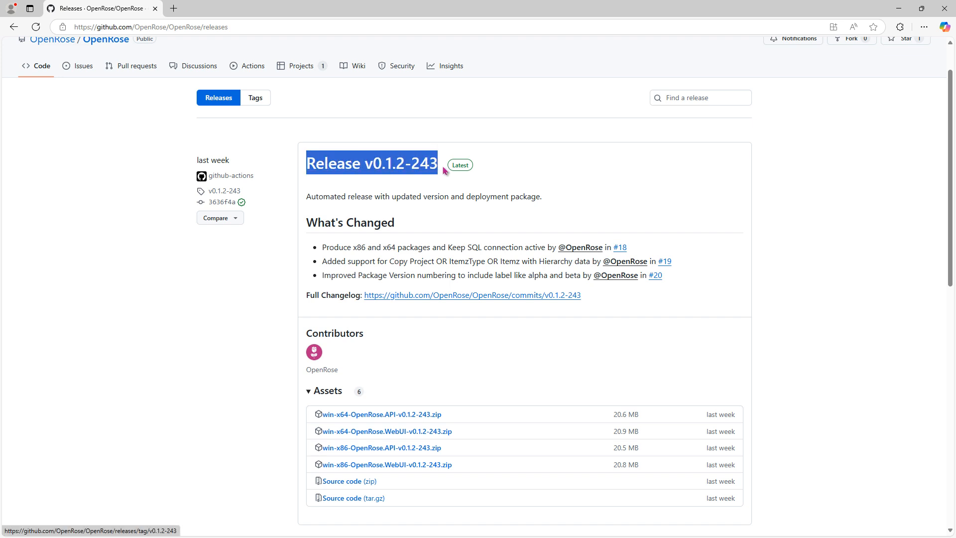
pyautogui.click(267, 303)
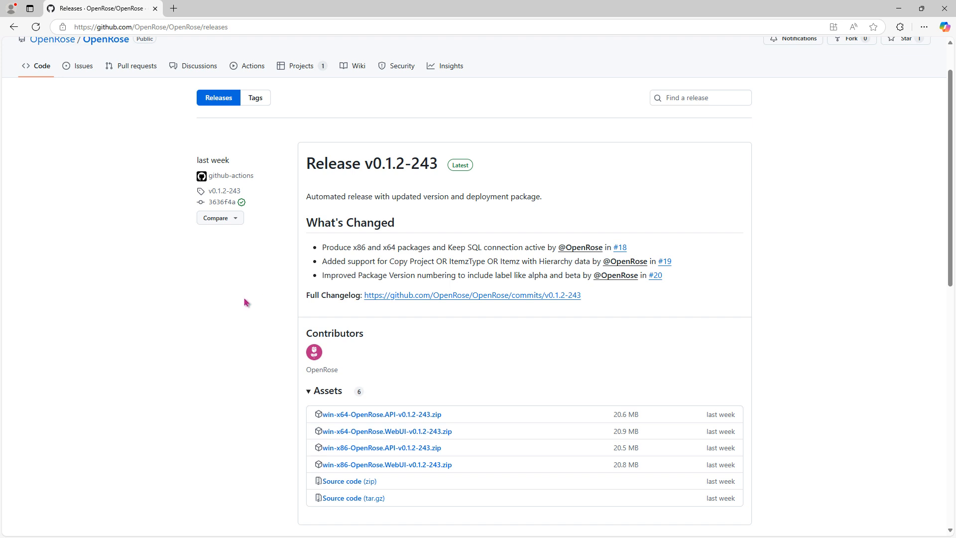
pyautogui.hotkey('alt', 'Tab')
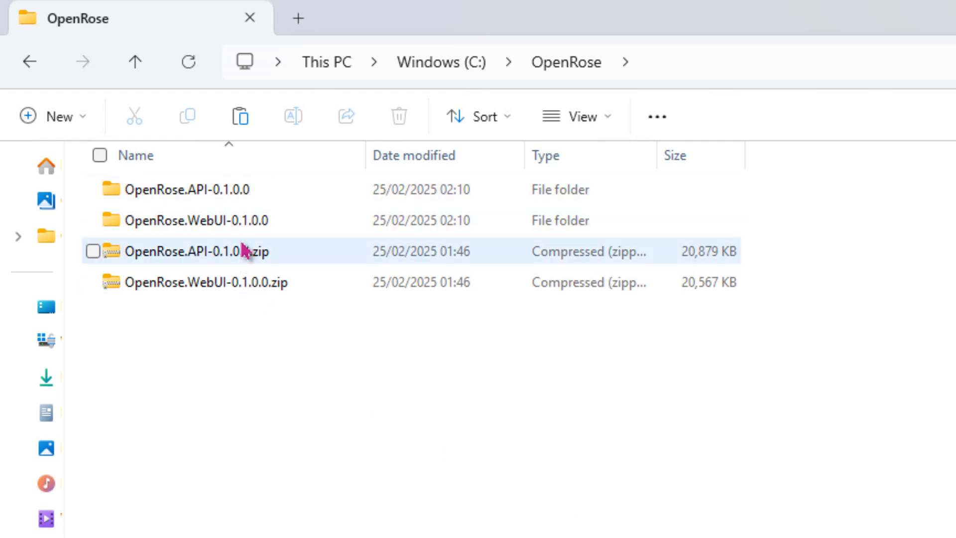
# Select both OpenRose 0.1.0.0 zip files in C:\OpenRose and delete them.
pyautogui.moveTo(273, 374); pyautogui.dragTo(224, 243)
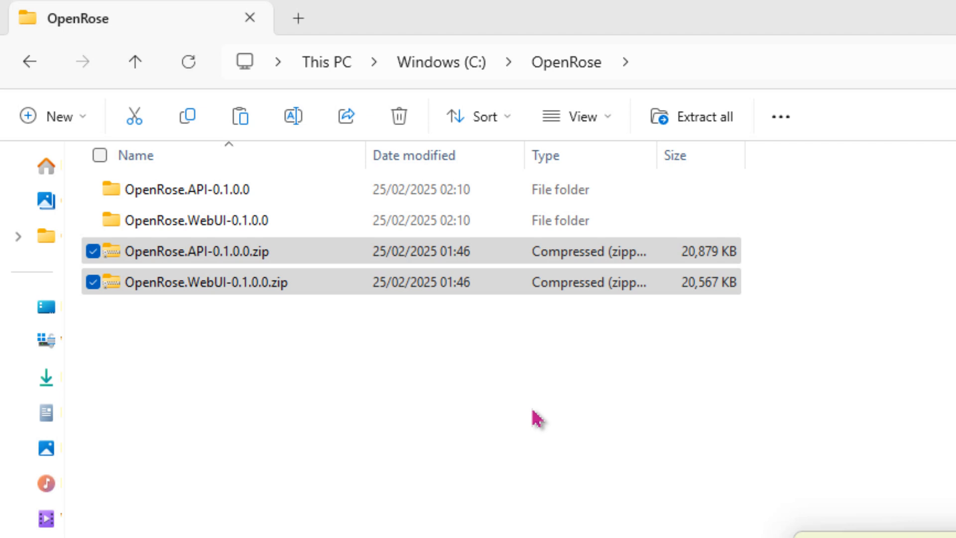
pyautogui.press('Return')
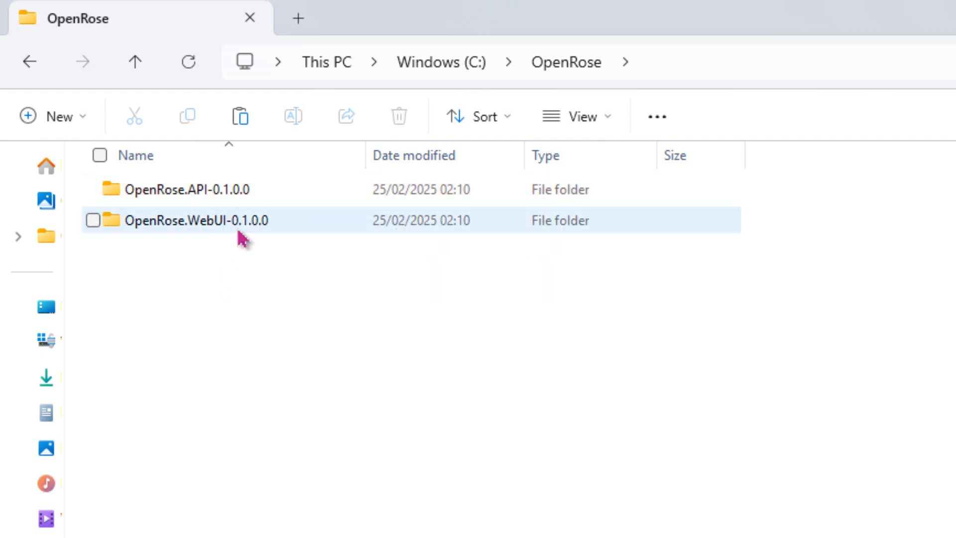
# In C:\Temp\OpenRose Download, select the two v0.1.2-243 zip files, then deselect them.
pyautogui.moveTo(238, 232)
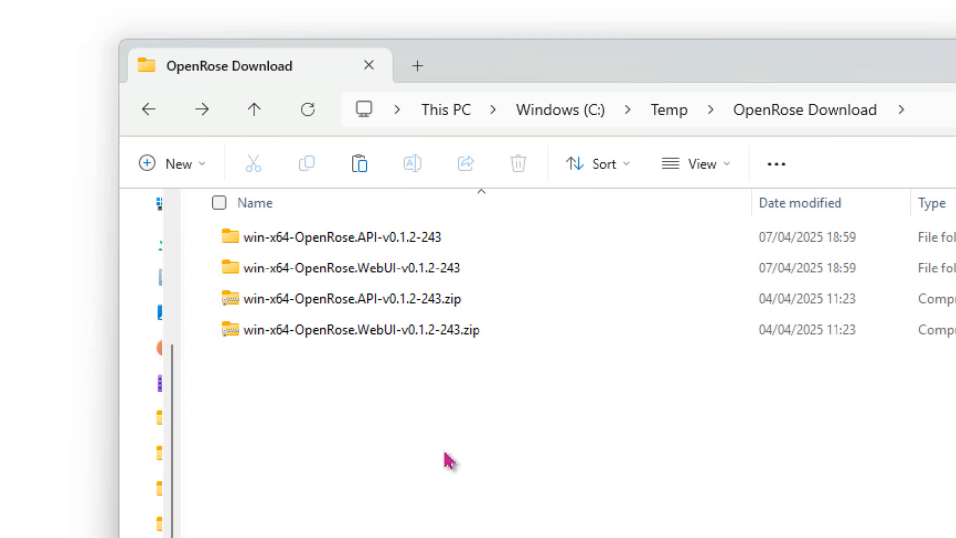
pyautogui.moveTo(449, 441); pyautogui.dragTo(389, 315)
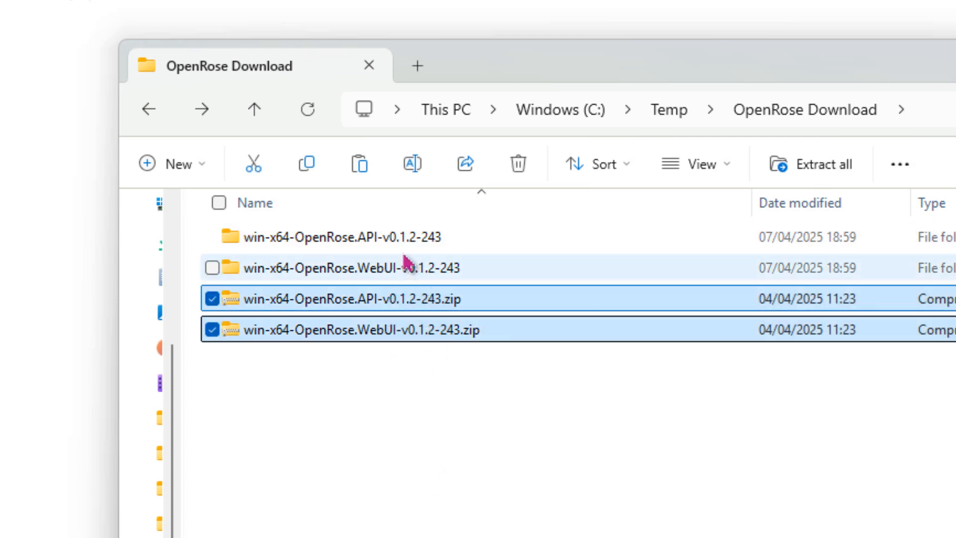
pyautogui.click(435, 534)
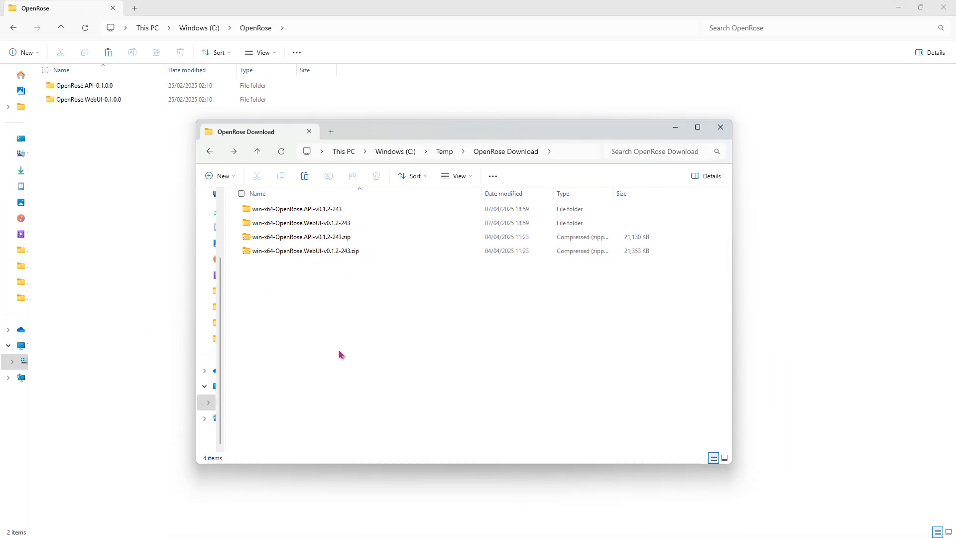
pyautogui.click(124, 90)
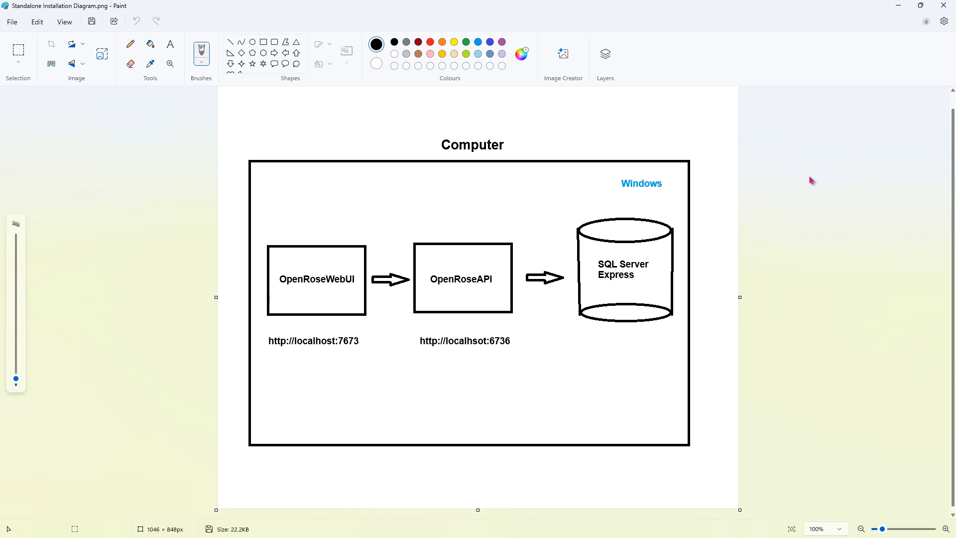
pyautogui.click(897, 7)
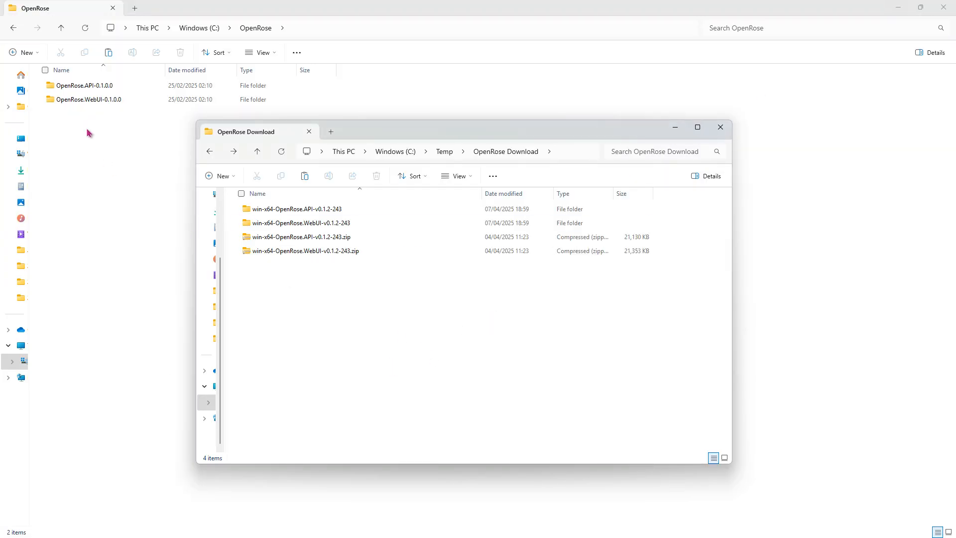
# Copy appsettings.json from OpenRose.API-0.1.0.0 over the one in win-x64-OpenRose.API-v0.1.2-243.
pyautogui.doubleClick(84, 86)
pyautogui.click(154, 284)
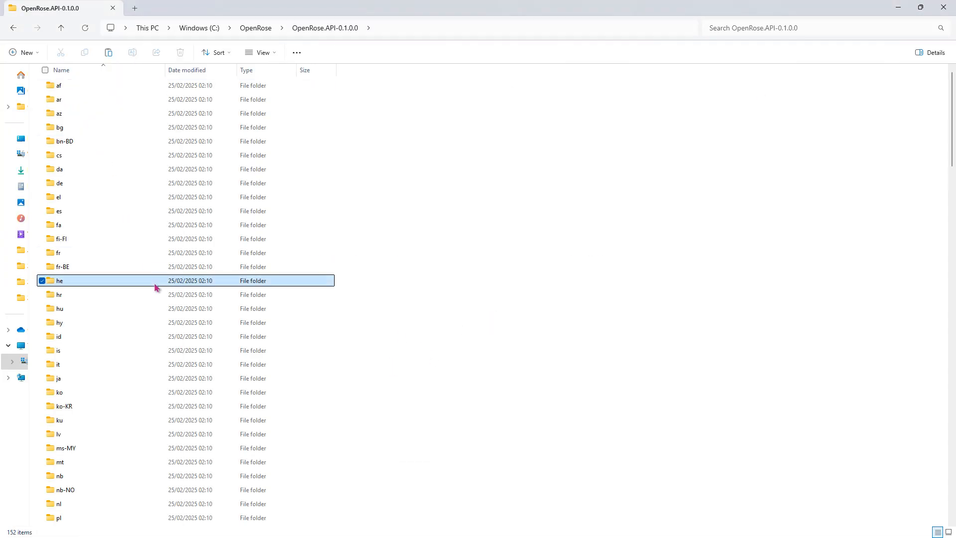
pyautogui.press('a')
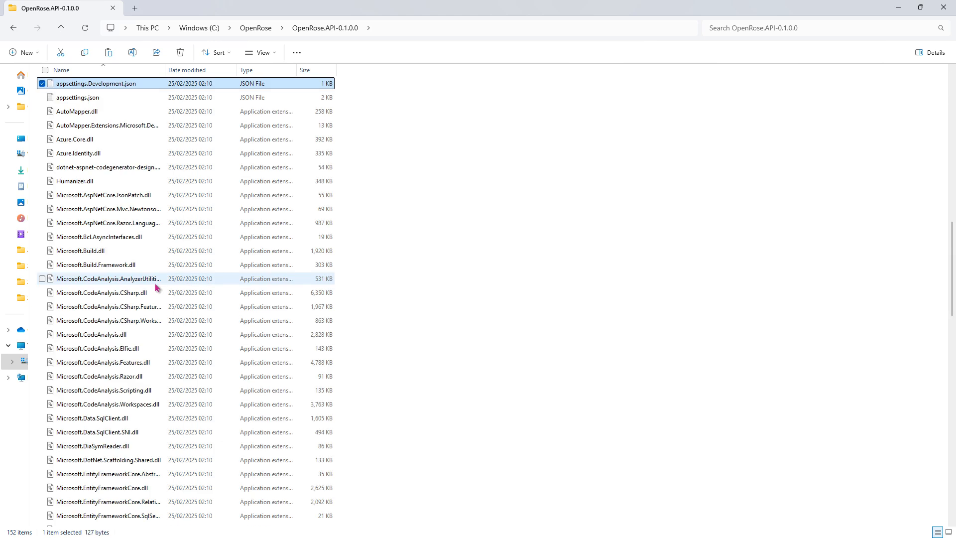
pyautogui.click(106, 101)
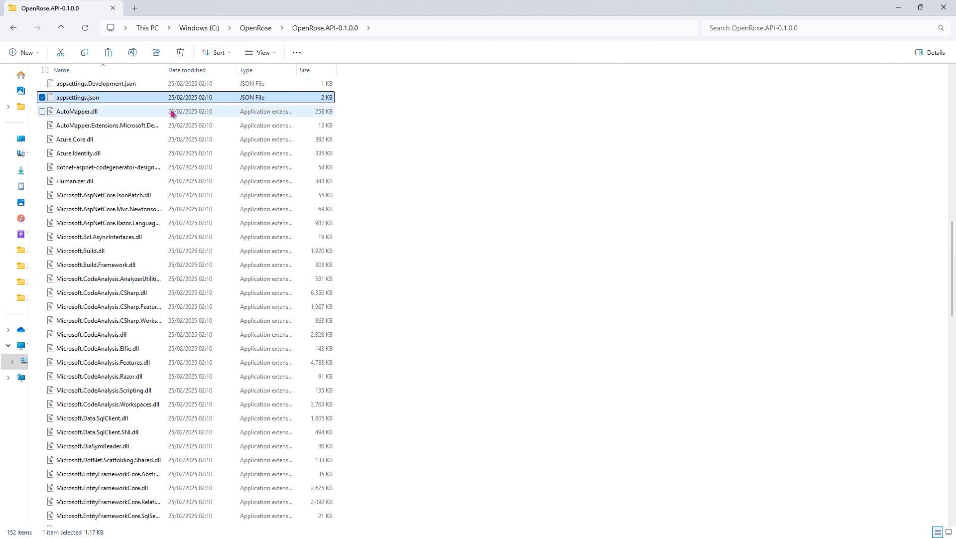
pyautogui.hotkey('alt', 'Tab')
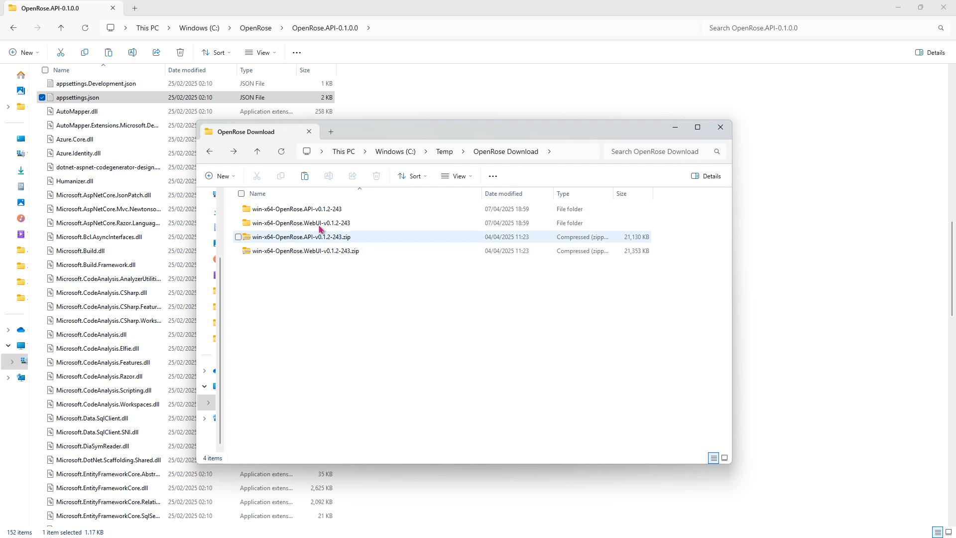
pyautogui.doubleClick(270, 208)
pyautogui.hotkey('ctrl', 'v')
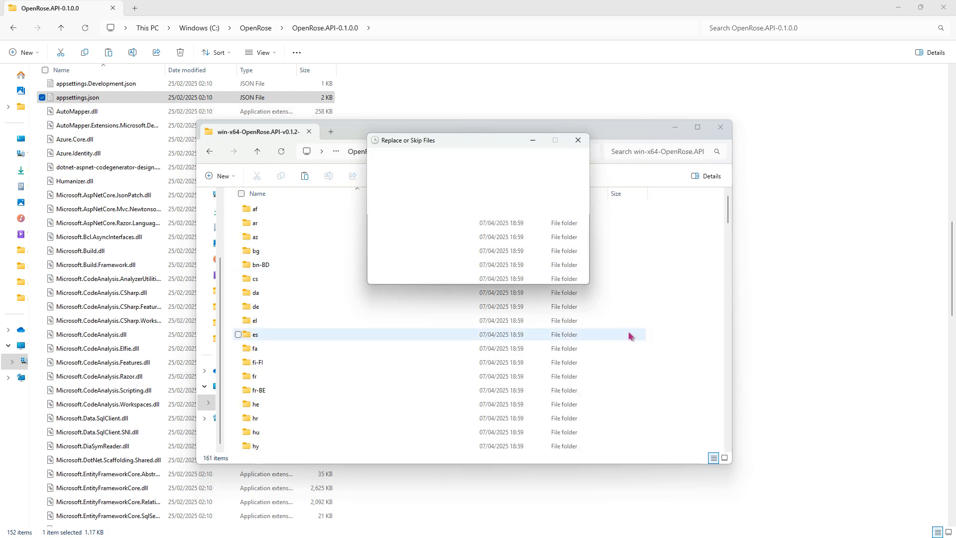
pyautogui.click(453, 203)
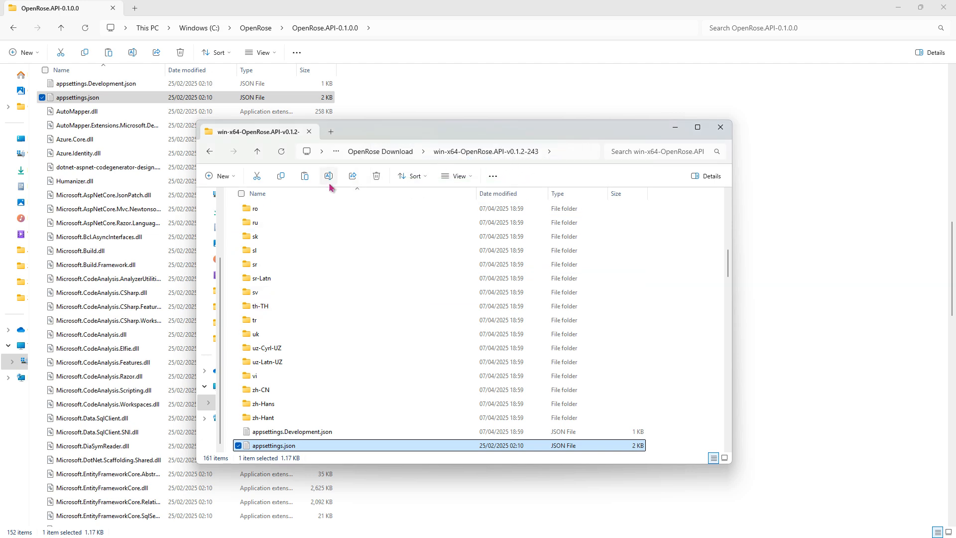
# Copy the old WebUI's appsettings.json over the one in the new WebUI v0.1.2-243 folder.
pyautogui.click(255, 28)
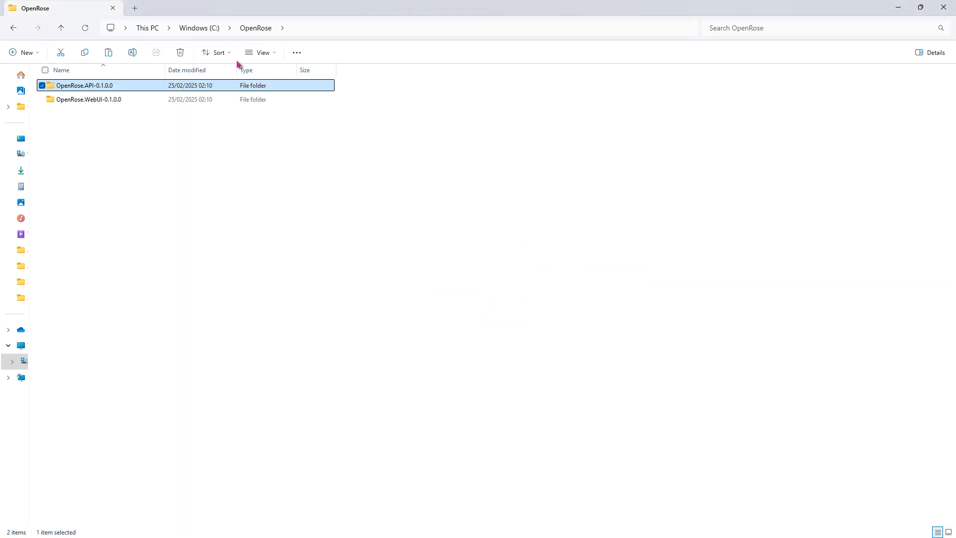
pyautogui.doubleClick(118, 99)
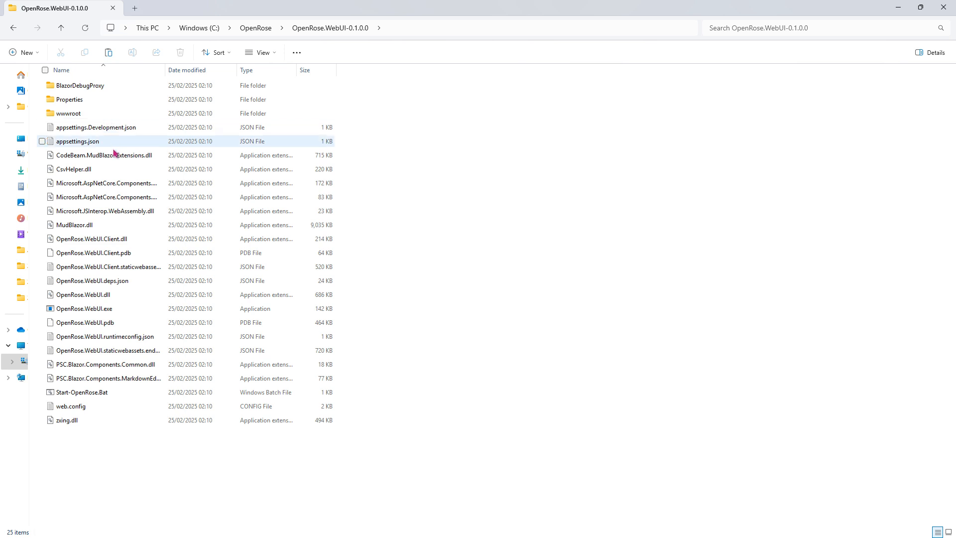
pyautogui.click(87, 144)
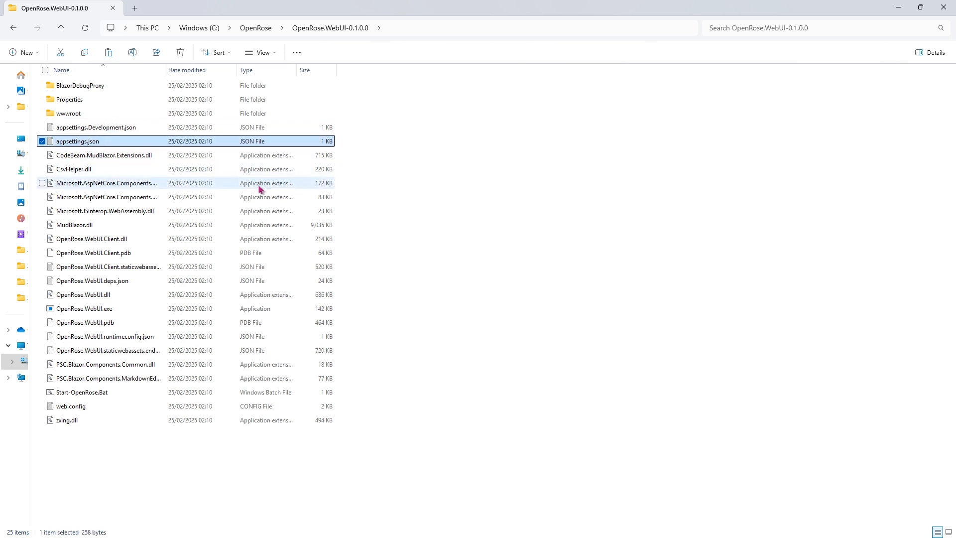
pyautogui.hotkey('alt', 'Tab')
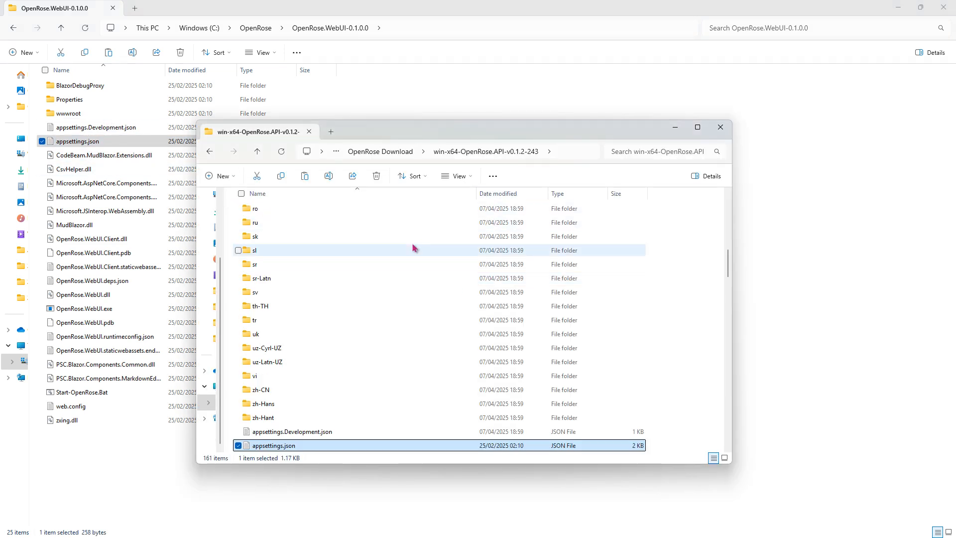
pyautogui.click(388, 151)
pyautogui.click(313, 224)
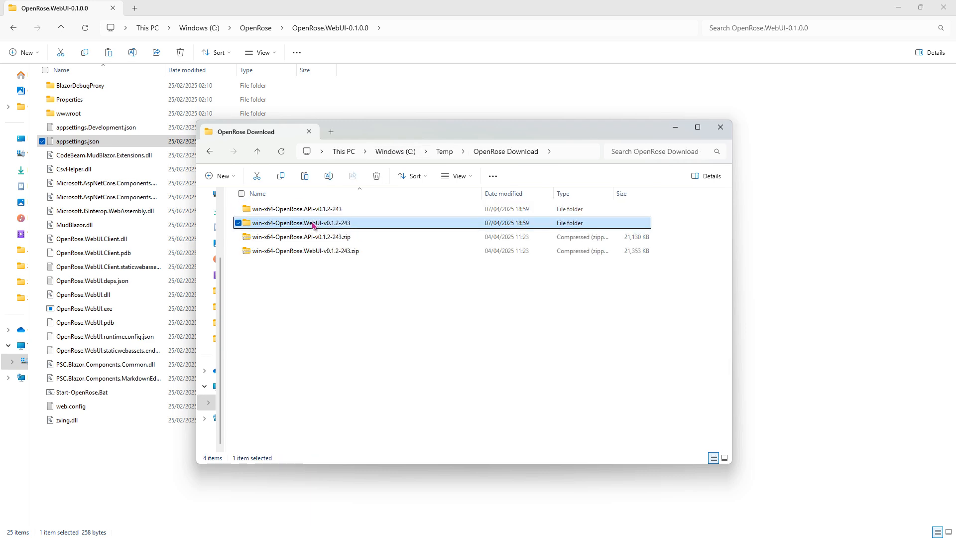
pyautogui.doubleClick(314, 224)
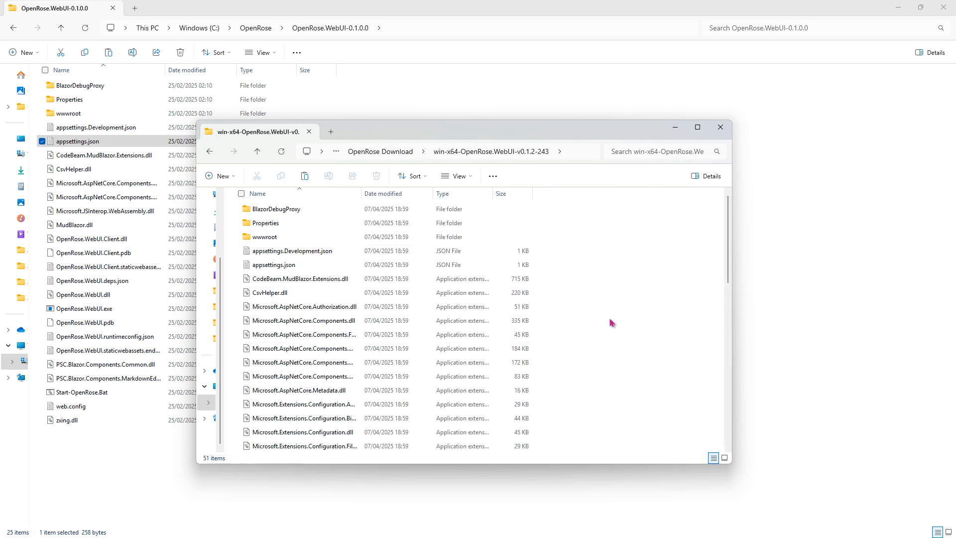
pyautogui.hotkey('ctrl', 'v')
pyautogui.click(450, 207)
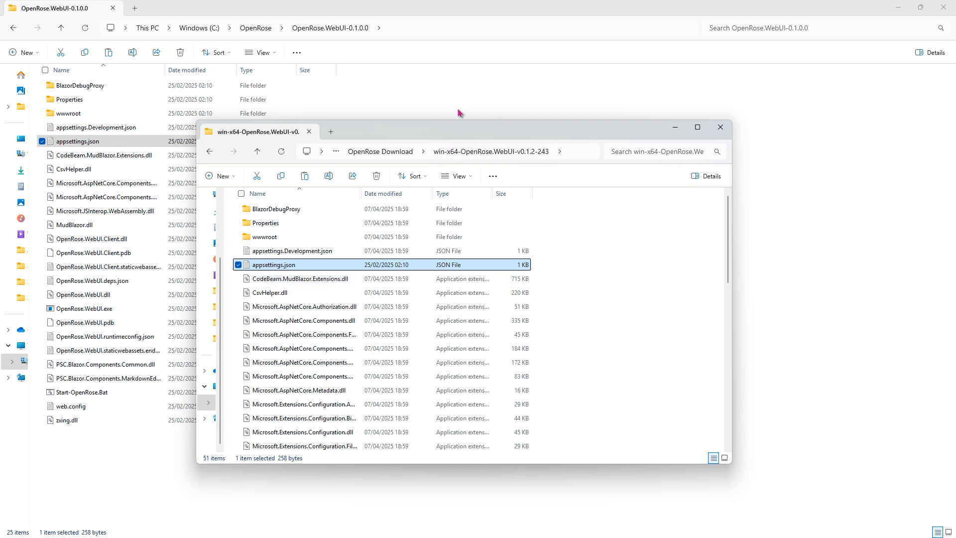
# Permanently delete the old OpenRose.API-0.1.0.0 and OpenRose.WebUI-0.1.0.0 folders from C:\OpenRose.
pyautogui.hotkey('alt', 'F4')
pyautogui.click(256, 28)
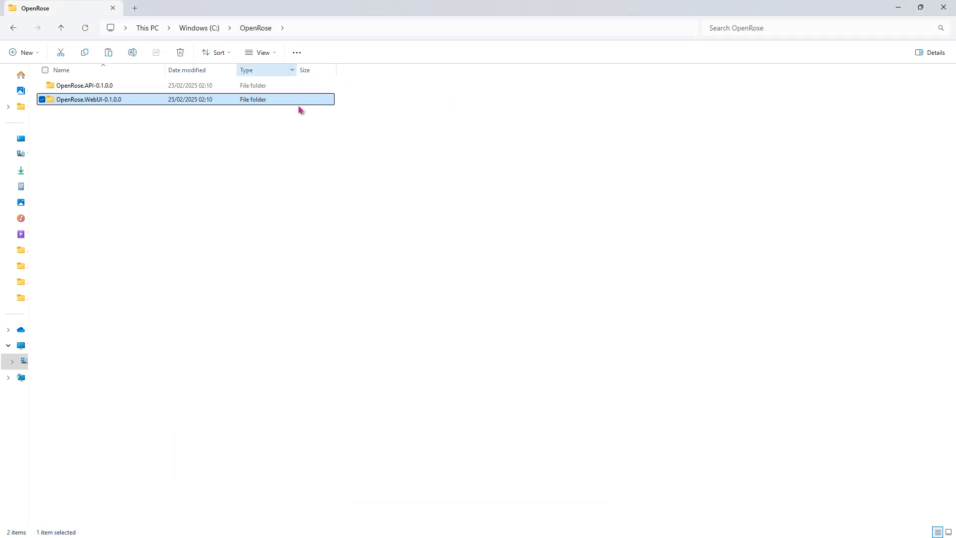
pyautogui.click(202, 159)
pyautogui.moveTo(202, 159); pyautogui.dragTo(75, 90)
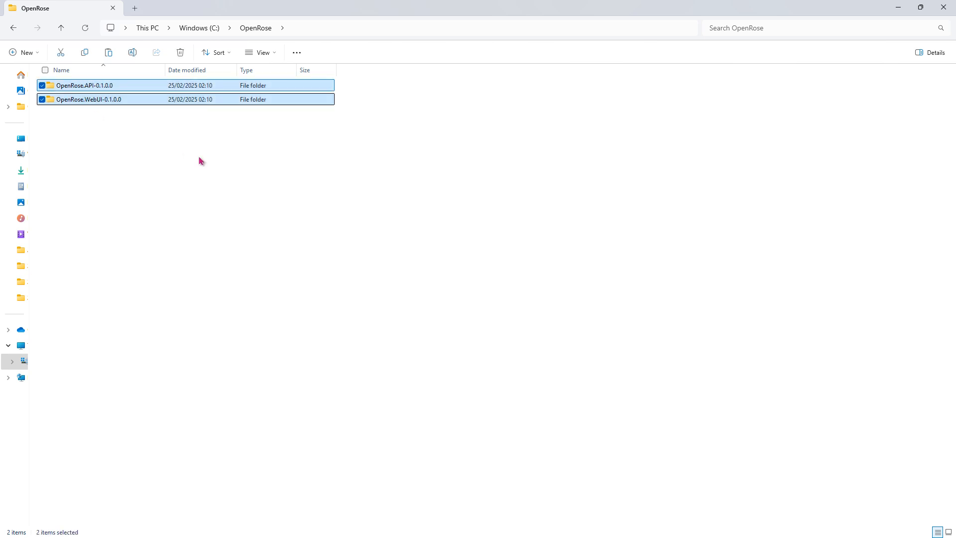
pyautogui.hotkey('shift', 'Delete')
pyautogui.press('Return')
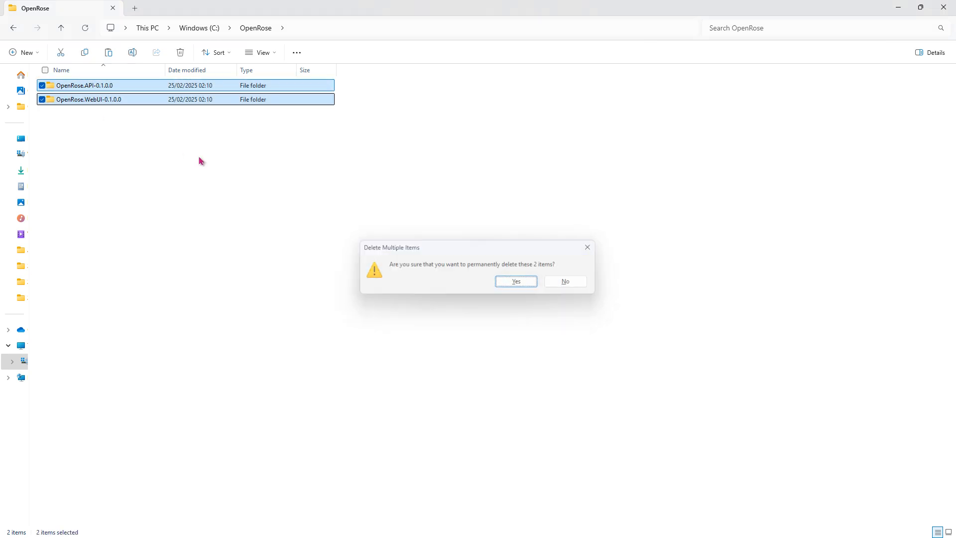
# Copy the v0.1.2-243 API and WebUI folders from OpenRose Download into C:\OpenRose.
pyautogui.hotkey('alt', 'Tab')
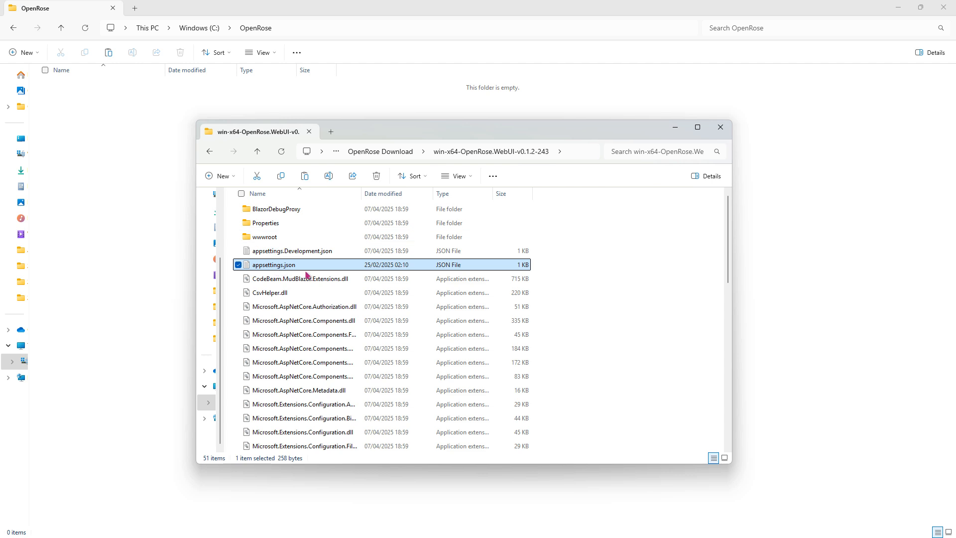
pyautogui.click(379, 155)
pyautogui.click(313, 211)
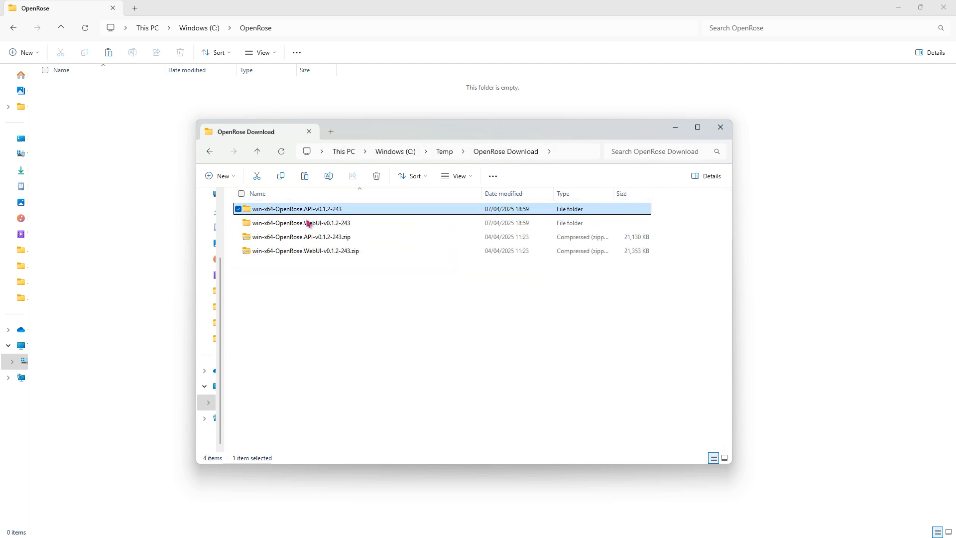
pyautogui.keyDown('ctrl'); pyautogui.click(308, 223); pyautogui.keyUp('ctrl')
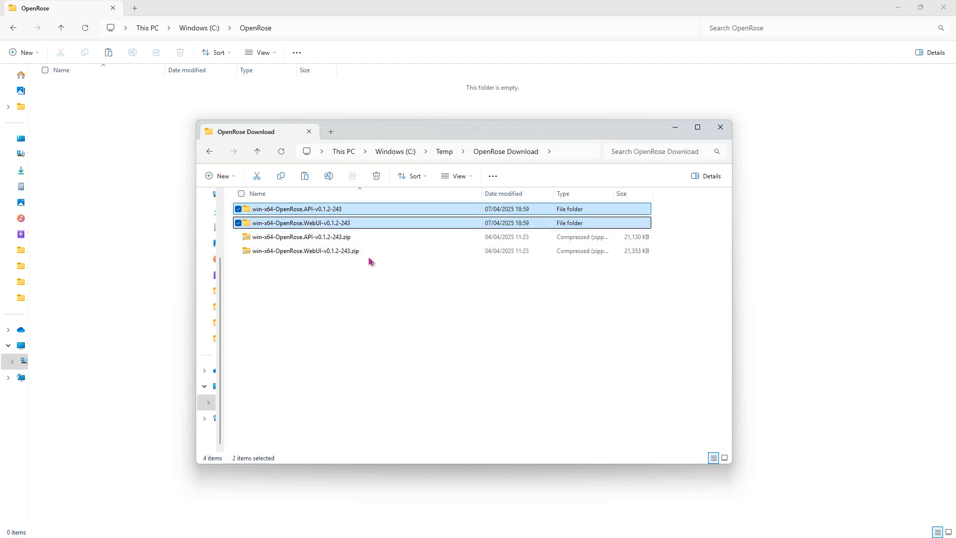
pyautogui.click(104, 154)
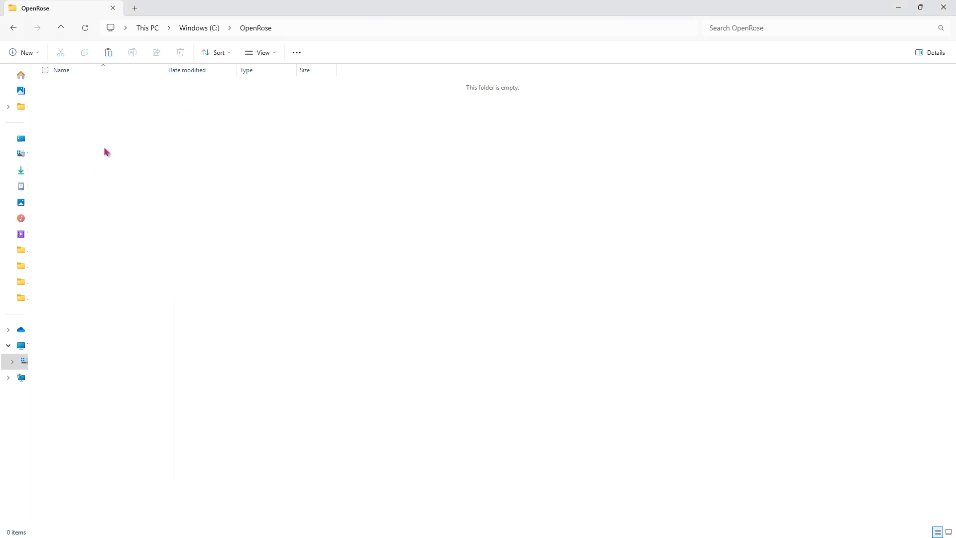
pyautogui.hotkey('ctrl', 'v')
# Launch OpenRose.API.exe from the v0.1.2-243 API folder, allowing it past SmartScreen and declining firewall access.
pyautogui.click(185, 219)
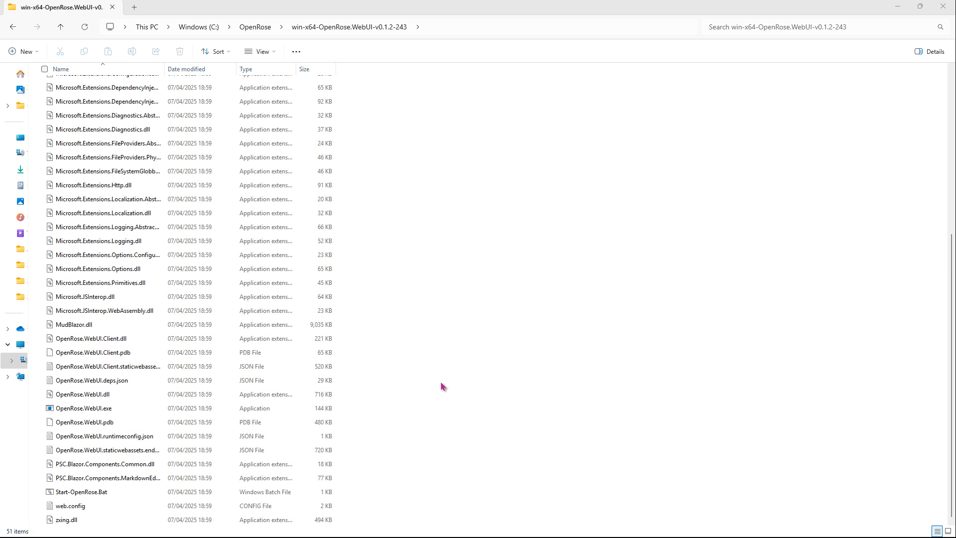
pyautogui.click(265, 27)
pyautogui.doubleClick(122, 86)
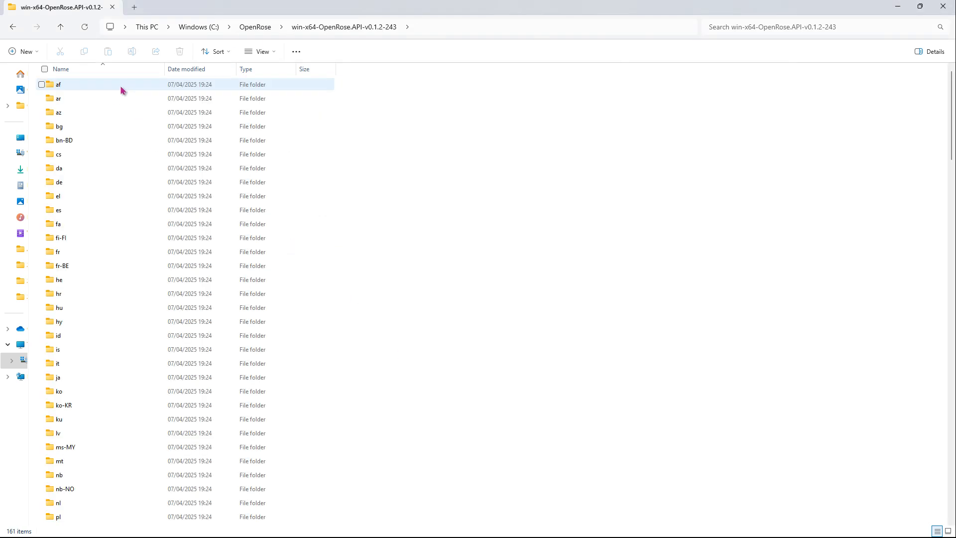
pyautogui.press('o')
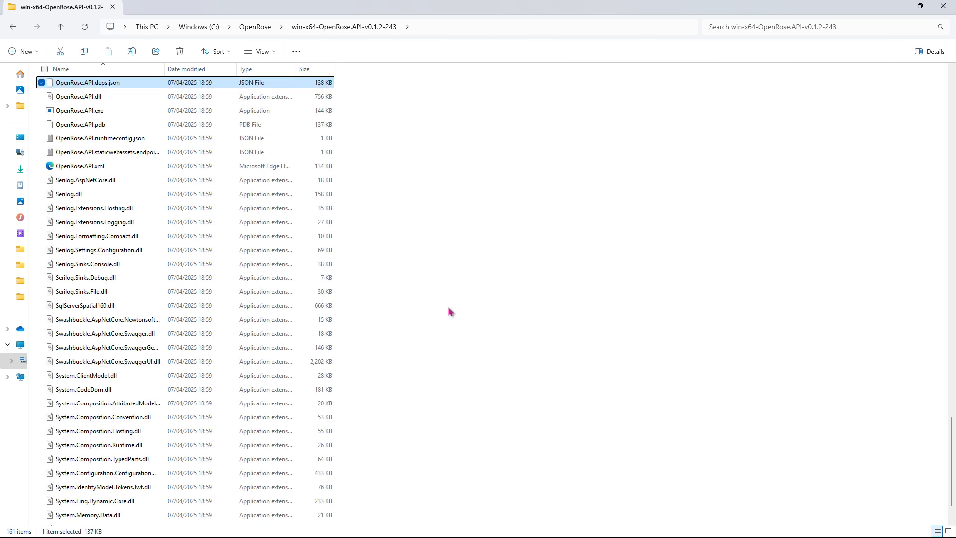
pyautogui.click(128, 115)
pyautogui.doubleClick(134, 114)
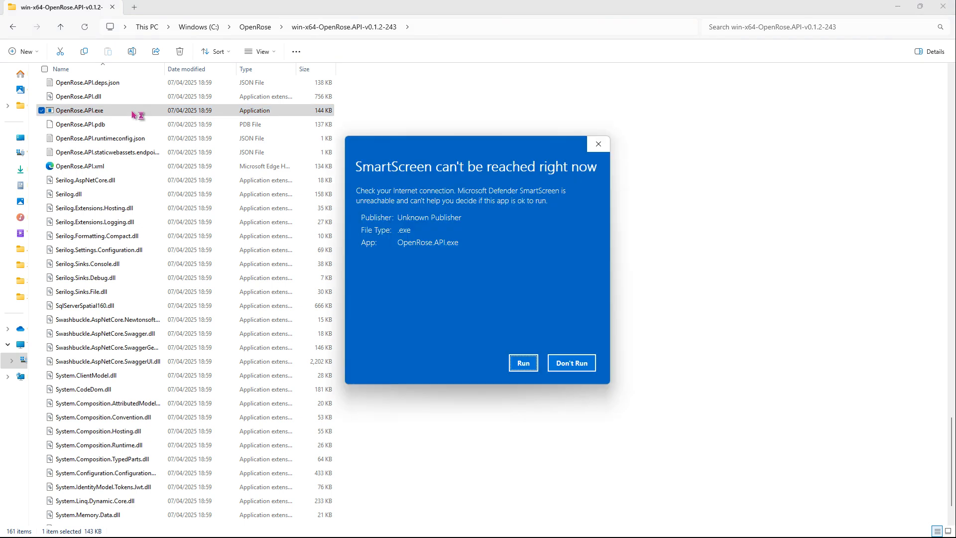
pyautogui.click(522, 365)
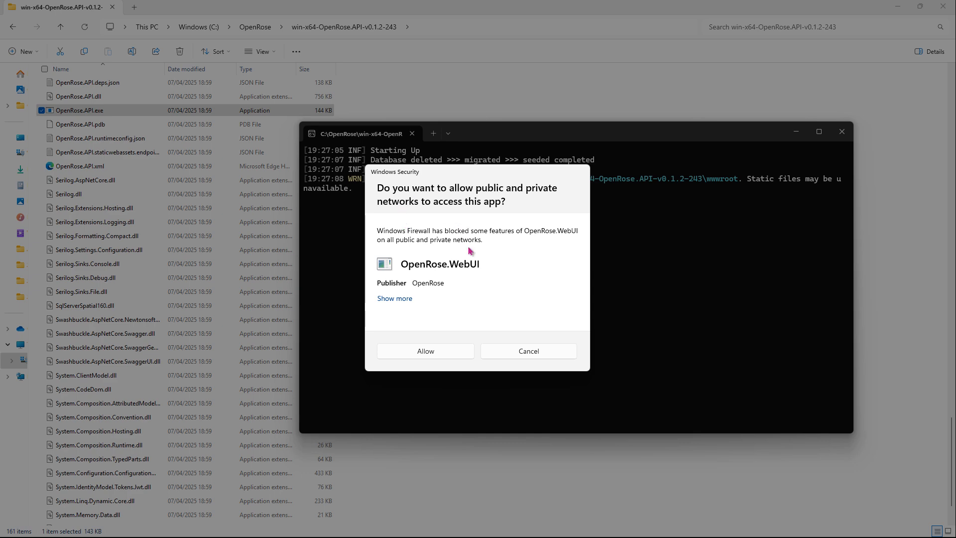
pyautogui.click(559, 352)
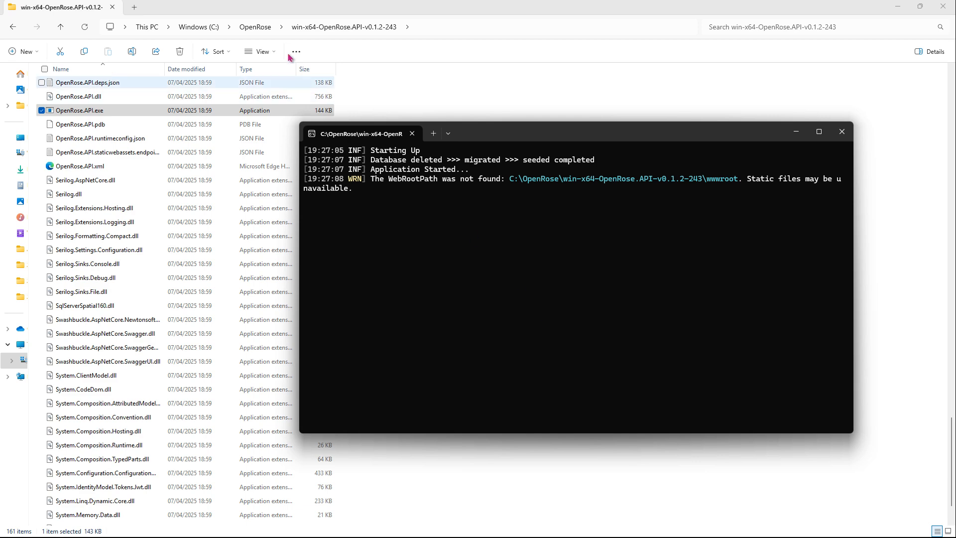
# Launch OpenRose.WebUI.exe from the v0.1.2-243 WebUI folder, allowing it past SmartScreen.
pyautogui.click(264, 33)
pyautogui.doubleClick(116, 102)
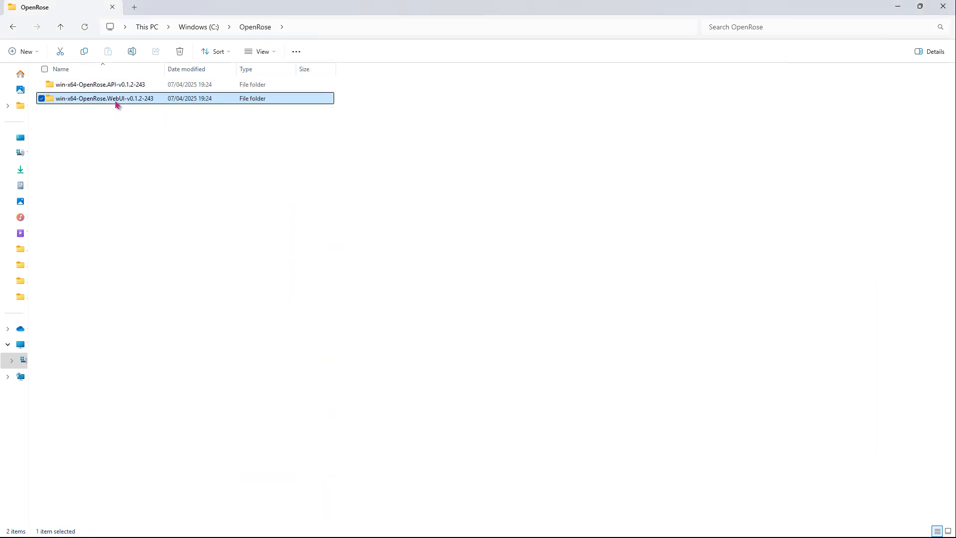
pyautogui.press('o')
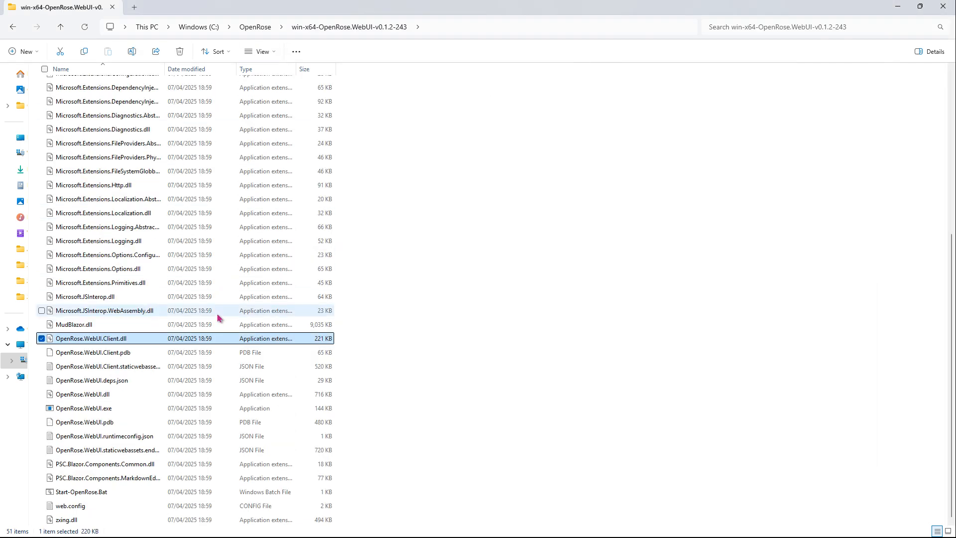
pyautogui.doubleClick(218, 407)
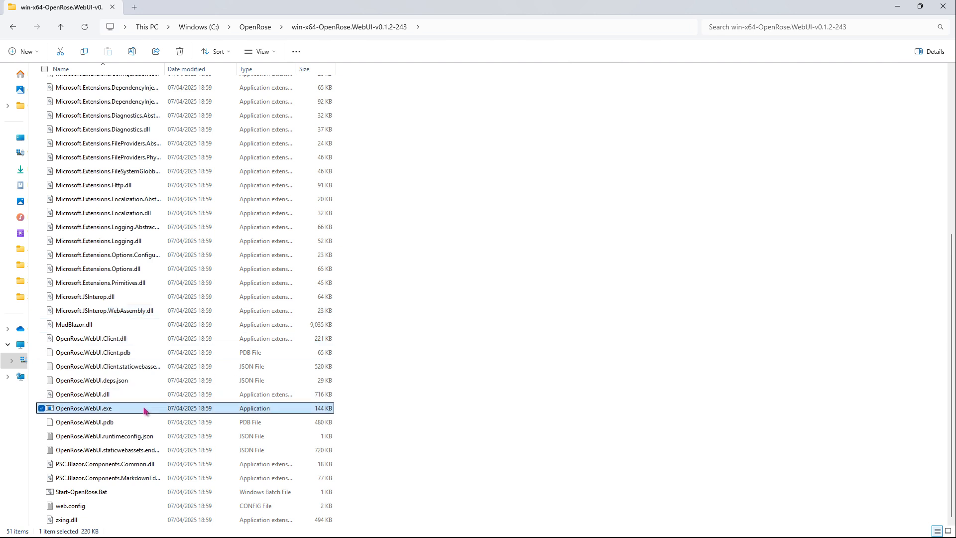
pyautogui.click(523, 371)
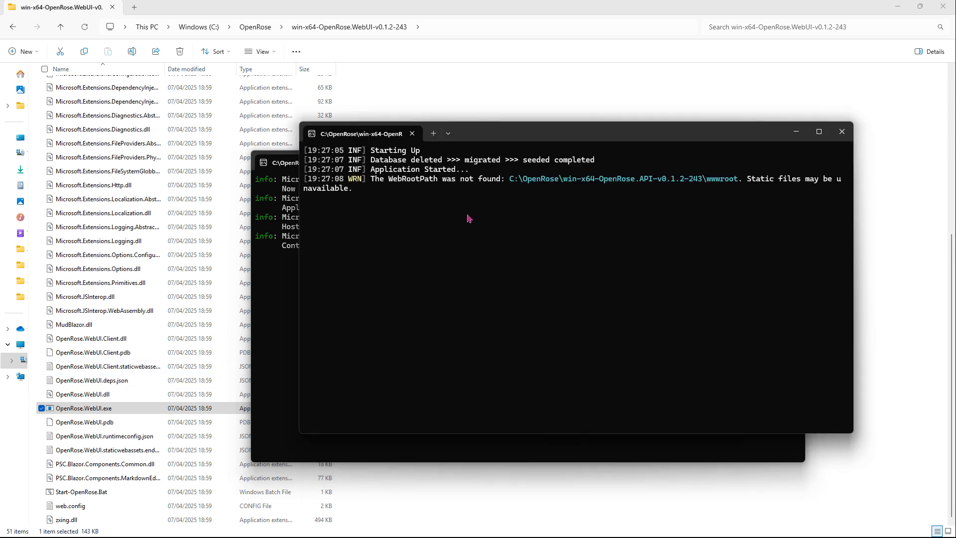
# Arrange the API and WebUI console windows side by side.
pyautogui.moveTo(505, 140); pyautogui.dragTo(547, 135)
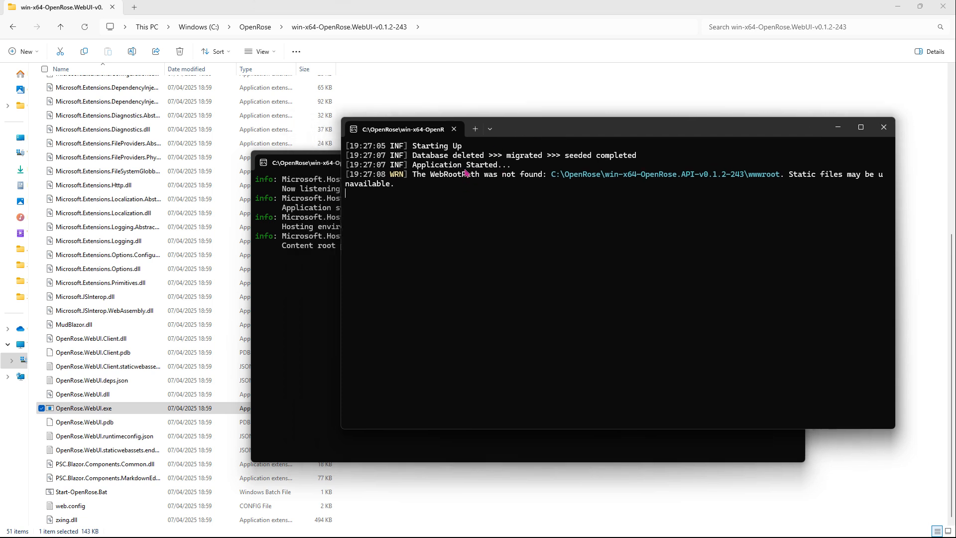
pyautogui.click(296, 173)
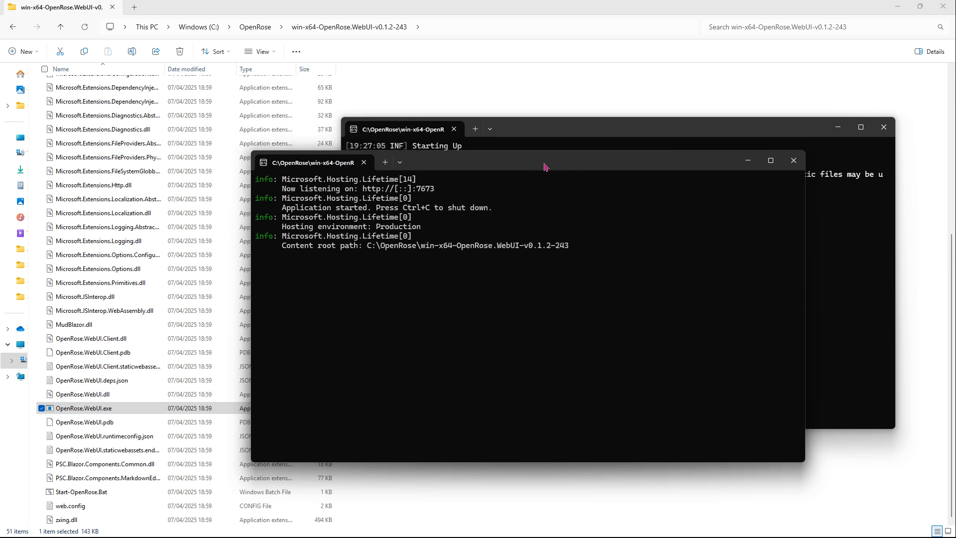
pyautogui.moveTo(547, 167); pyautogui.dragTo(502, 184)
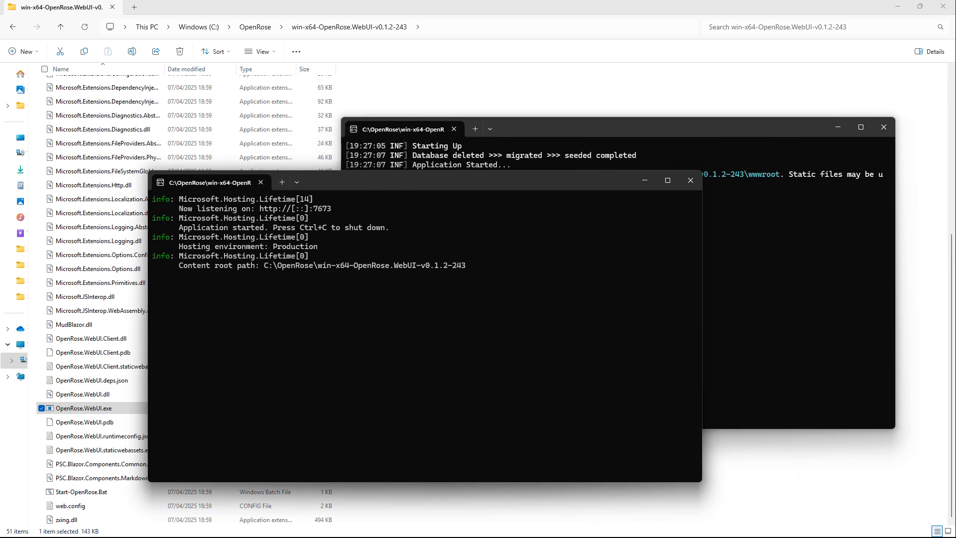
# Load localhost:7673 in a new Edge tab and highlight the Welcome to OpenRose heading.
pyautogui.hotkey('alt', 'Tab')
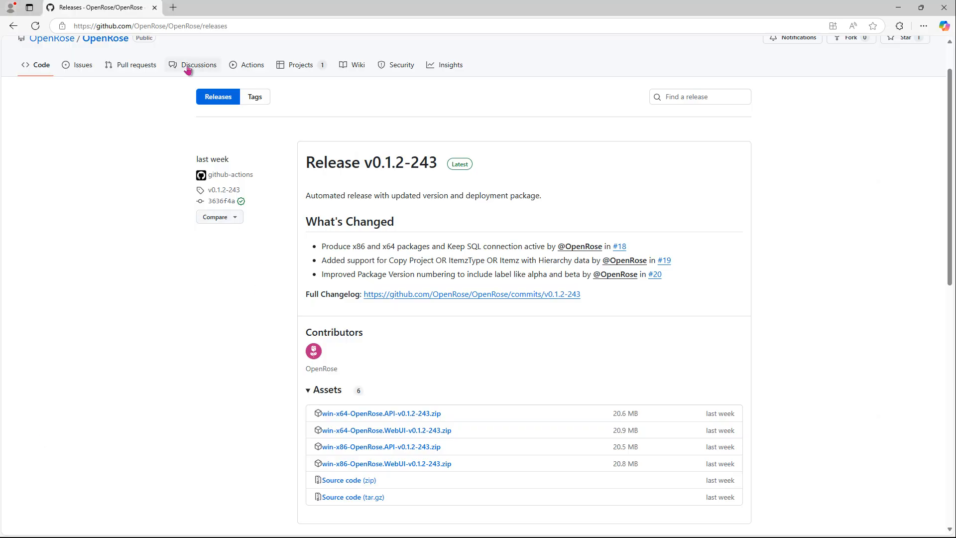
pyautogui.click(173, 8)
pyautogui.click(228, 25)
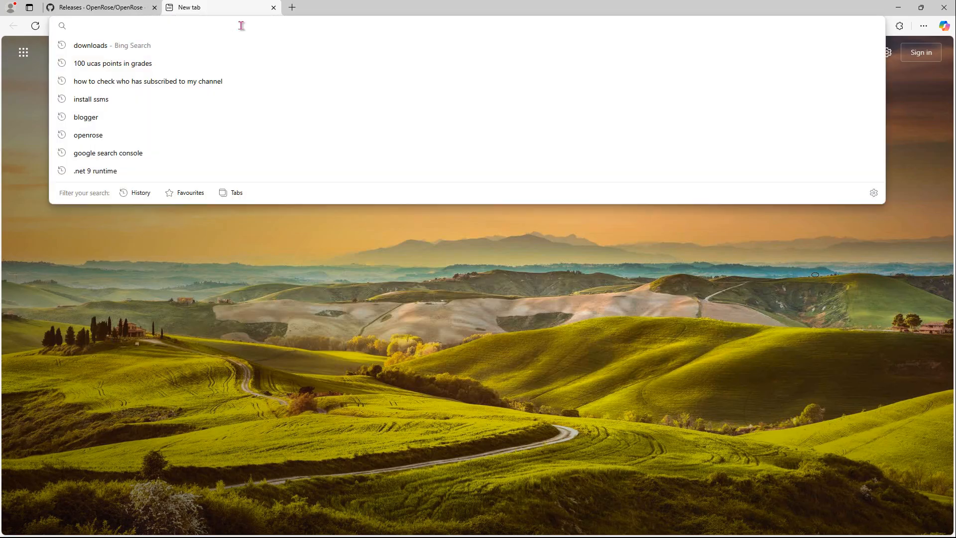
pyautogui.write('localhost:7673')
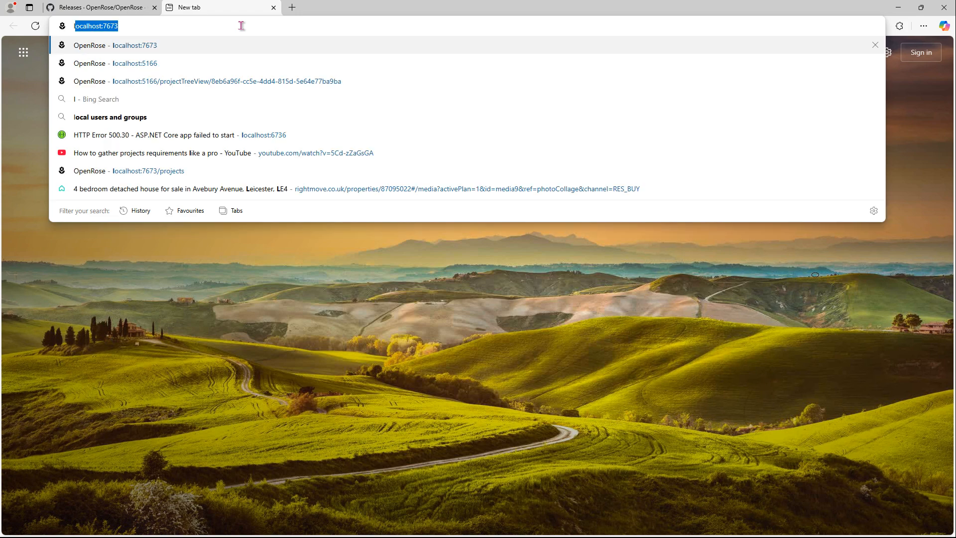
pyautogui.press('Return')
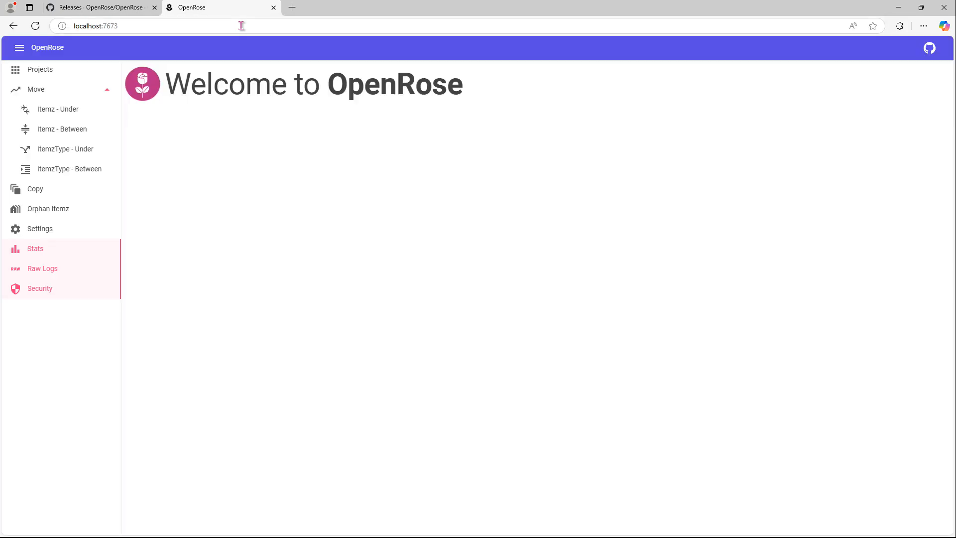
pyautogui.moveTo(172, 85); pyautogui.dragTo(398, 137)
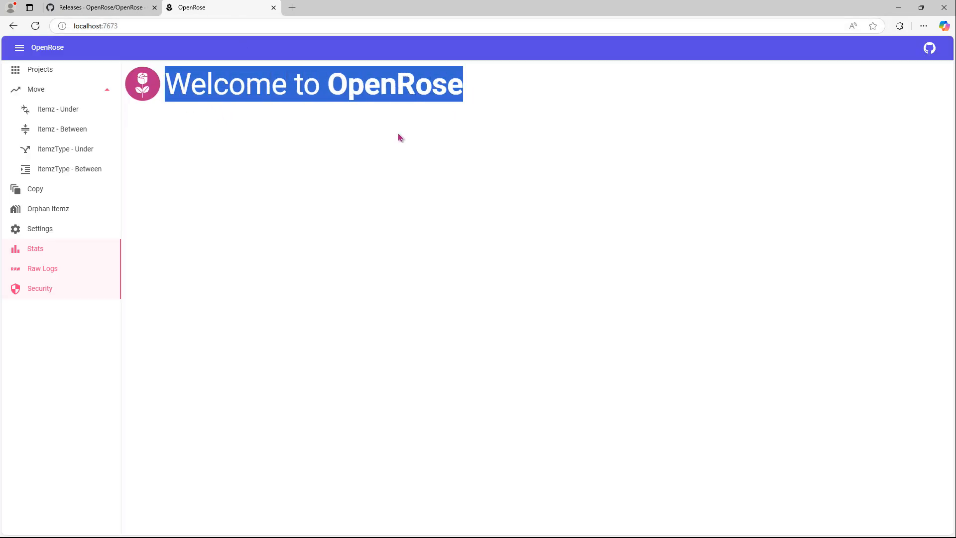
pyautogui.click(389, 140)
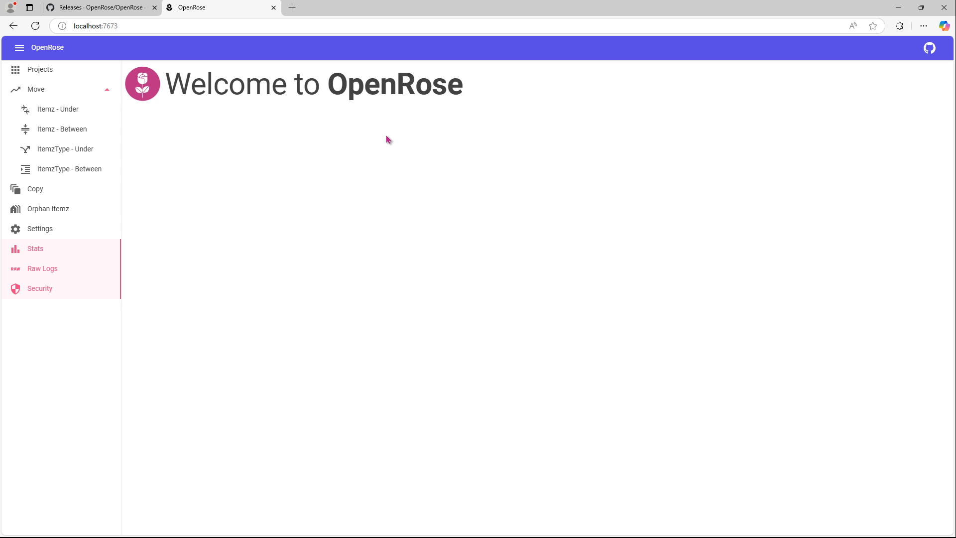
# Open OpenRose Settings and highlight the version badge reading 0.1.2.0.
pyautogui.click(32, 232)
pyautogui.moveTo(253, 80); pyautogui.dragTo(314, 88)
pyautogui.click(319, 83)
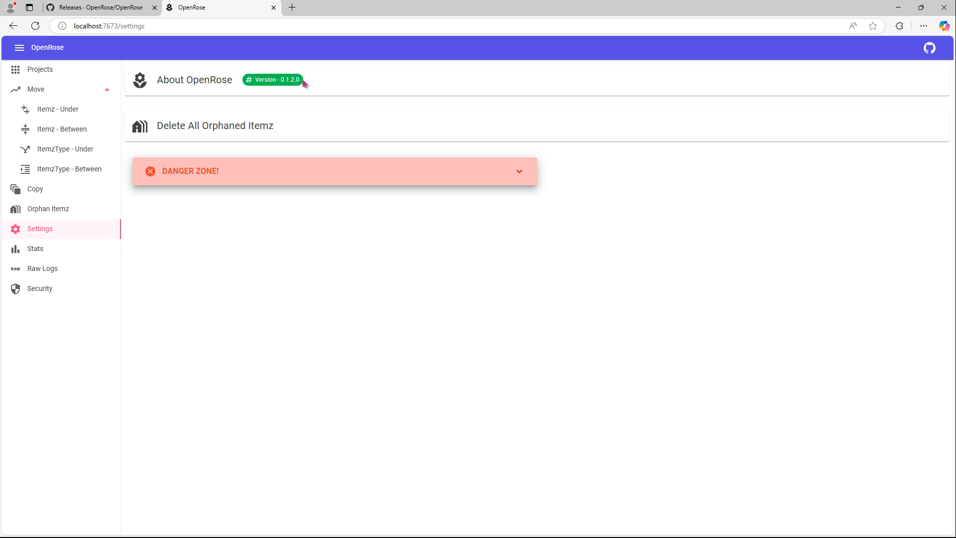
pyautogui.moveTo(305, 83); pyautogui.dragTo(254, 88)
pyautogui.click(291, 94)
pyautogui.moveTo(281, 82); pyautogui.dragTo(358, 79)
pyautogui.click(358, 79)
# Open the Barclays tariff project's tree view from Projects and select the Older Accounts item.
pyautogui.click(42, 70)
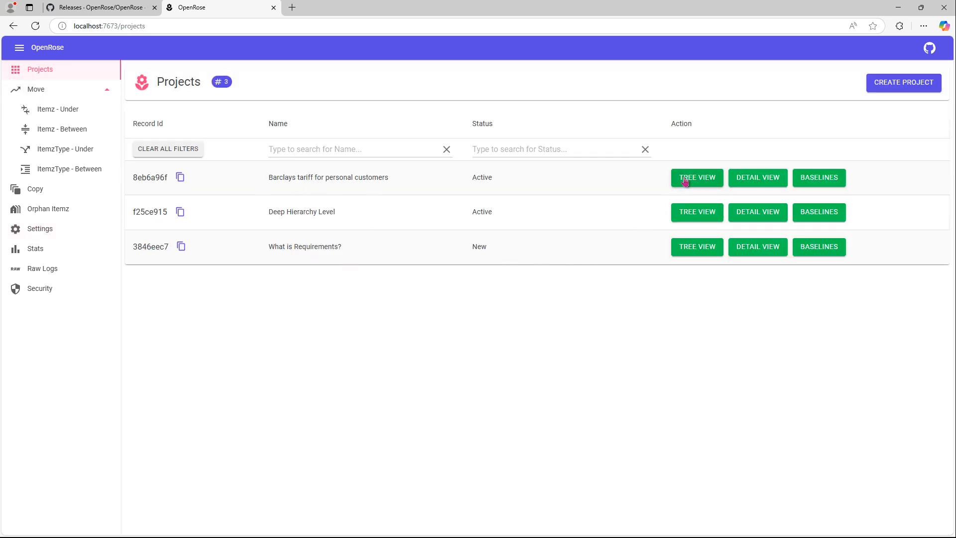
pyautogui.click(685, 182)
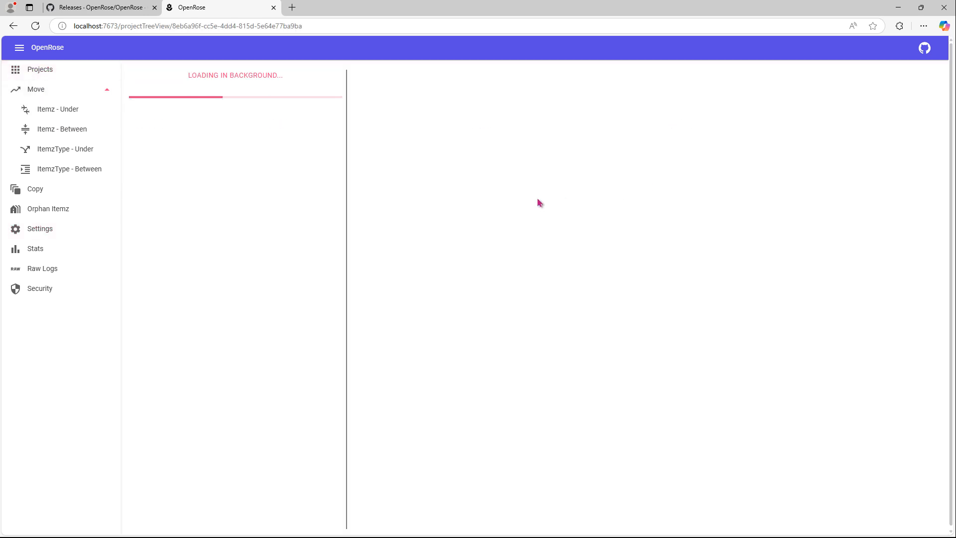
pyautogui.scroll(-5, 275, 388)
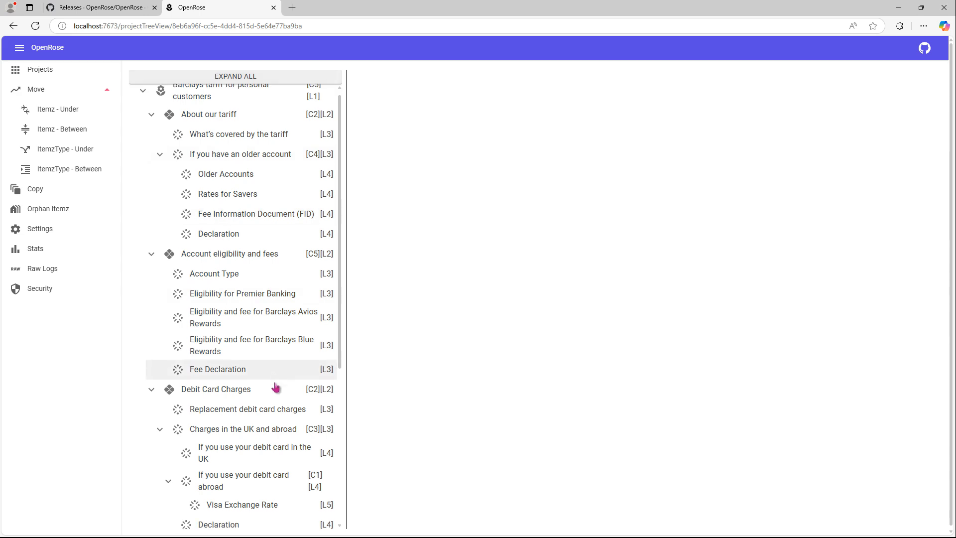
pyautogui.scroll(5, 273, 363)
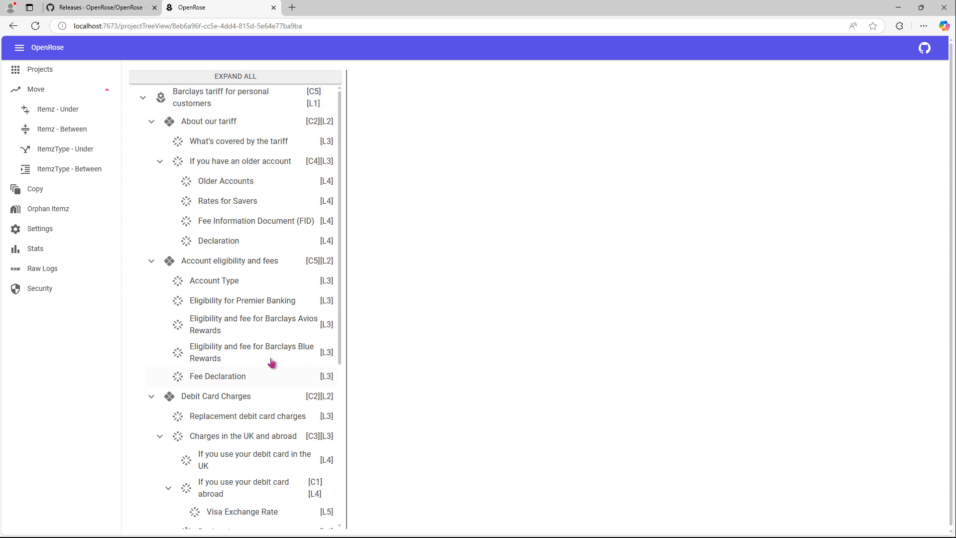
pyautogui.click(229, 189)
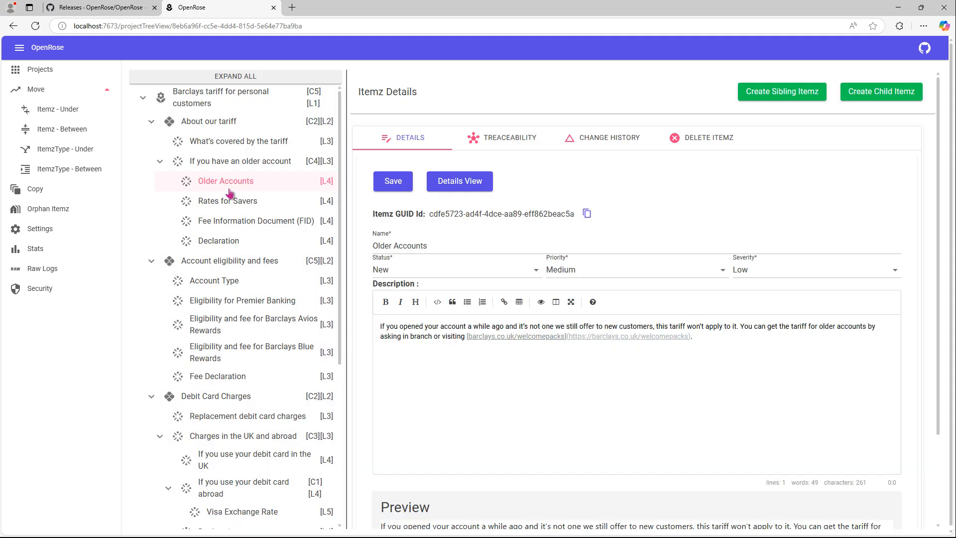